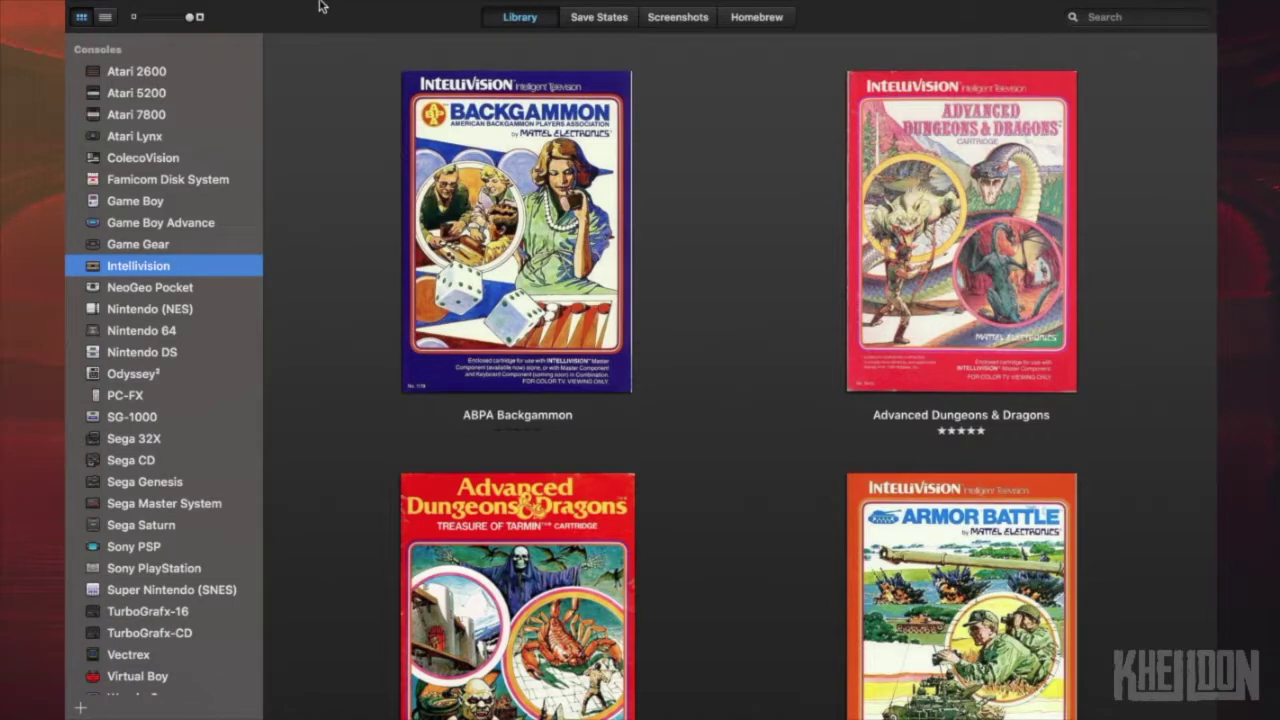
- From the Intellivision library, reveal the menu bar and open the OpenEmu application menu
mouse_move(236, 3)
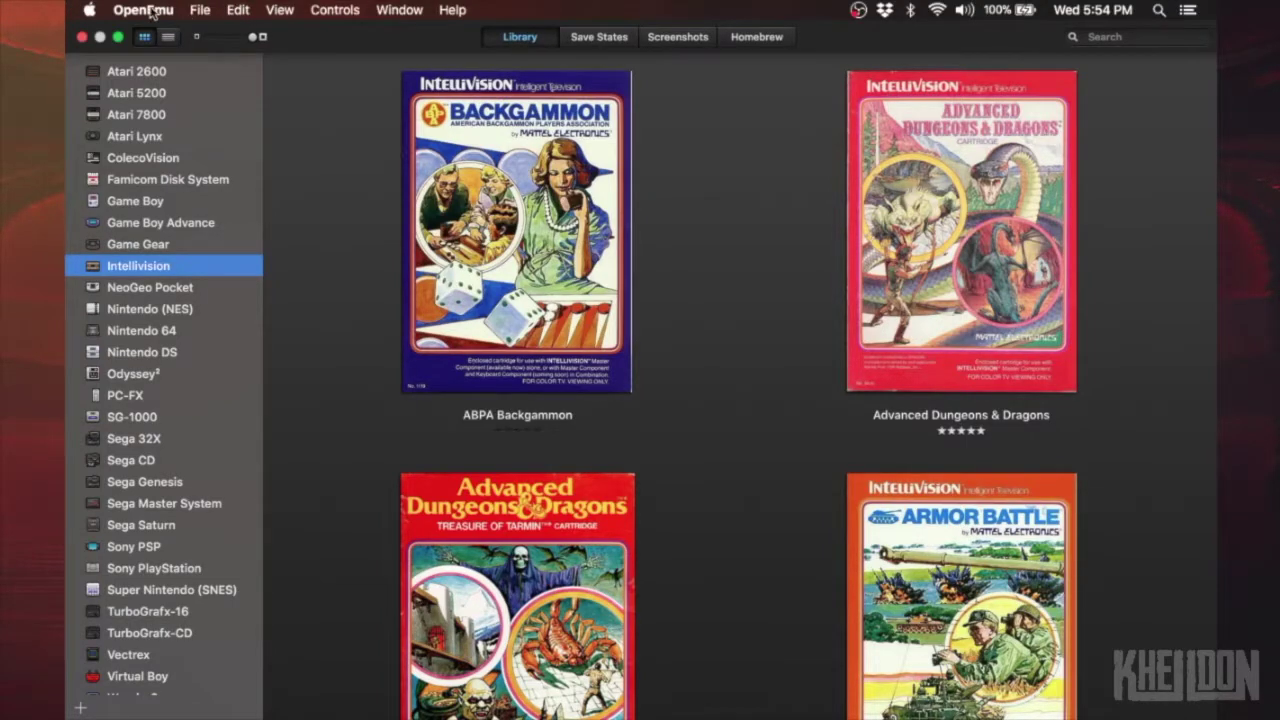
click(150, 10)
- Open Preferences on the Intellivision Player 1 controls and scroll to the keypad mappings
click(163, 92)
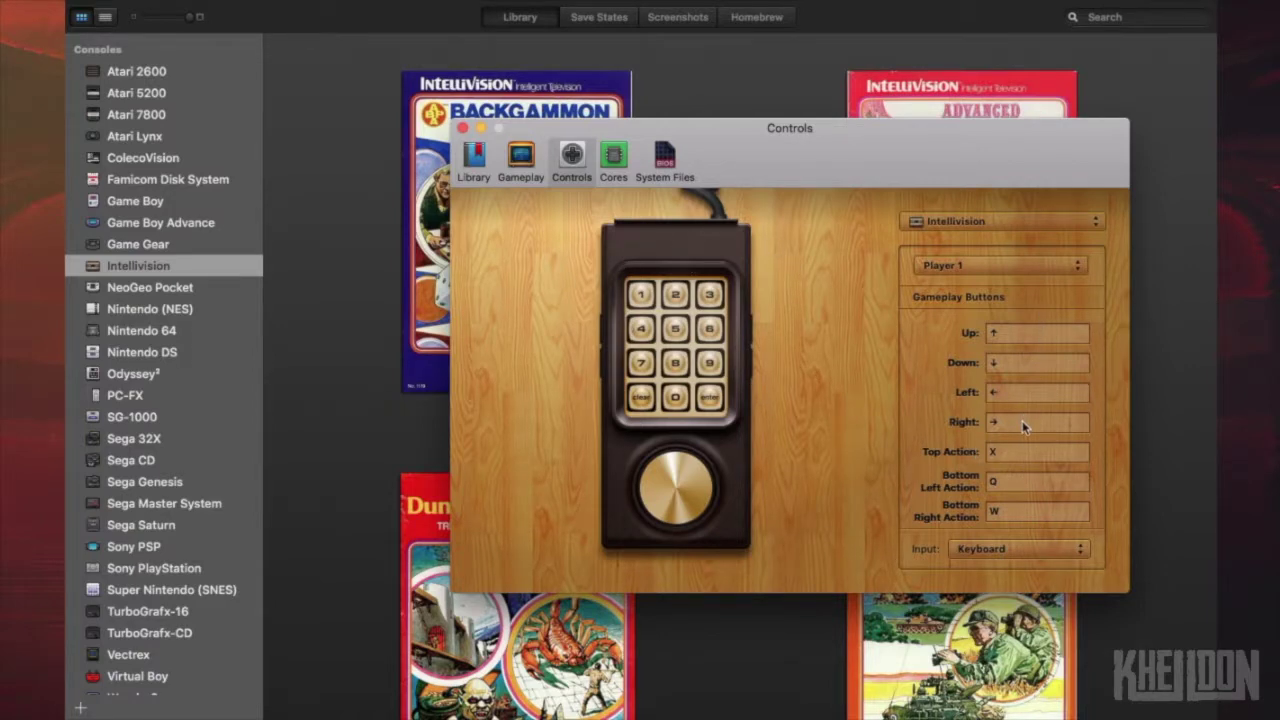
scroll(1022, 426, down, 10)
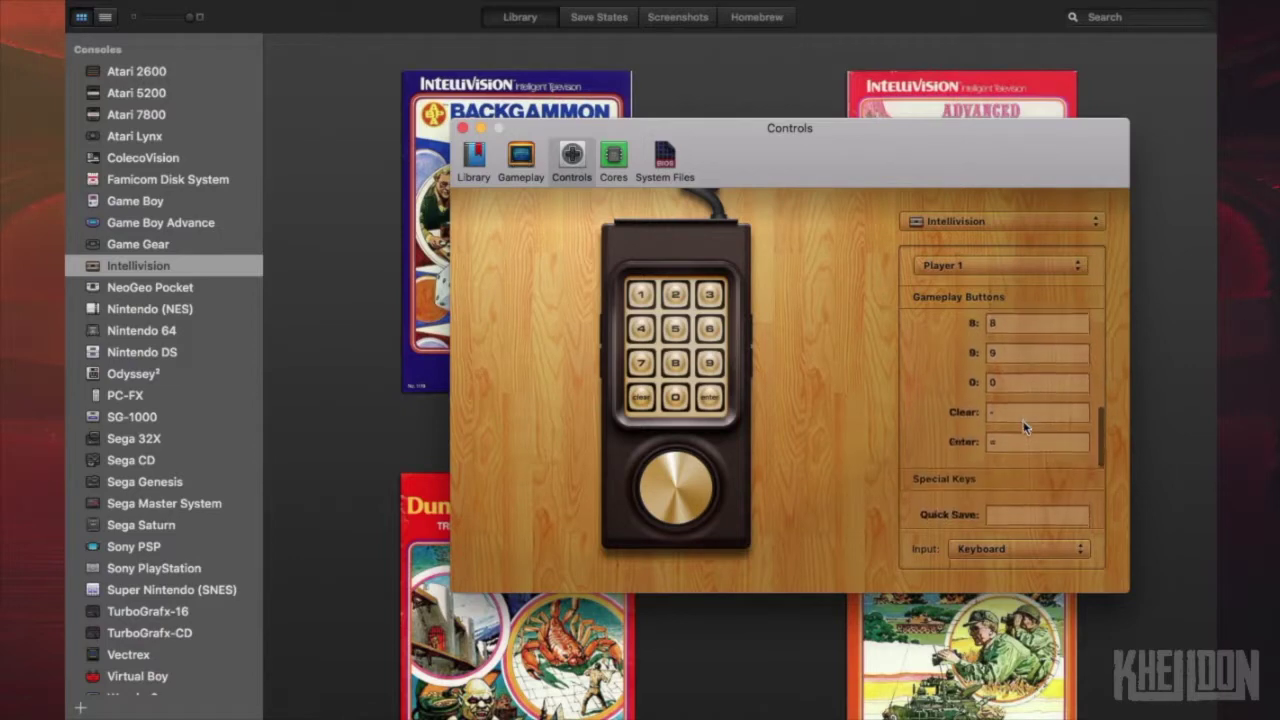
scroll(1022, 426, up, 5)
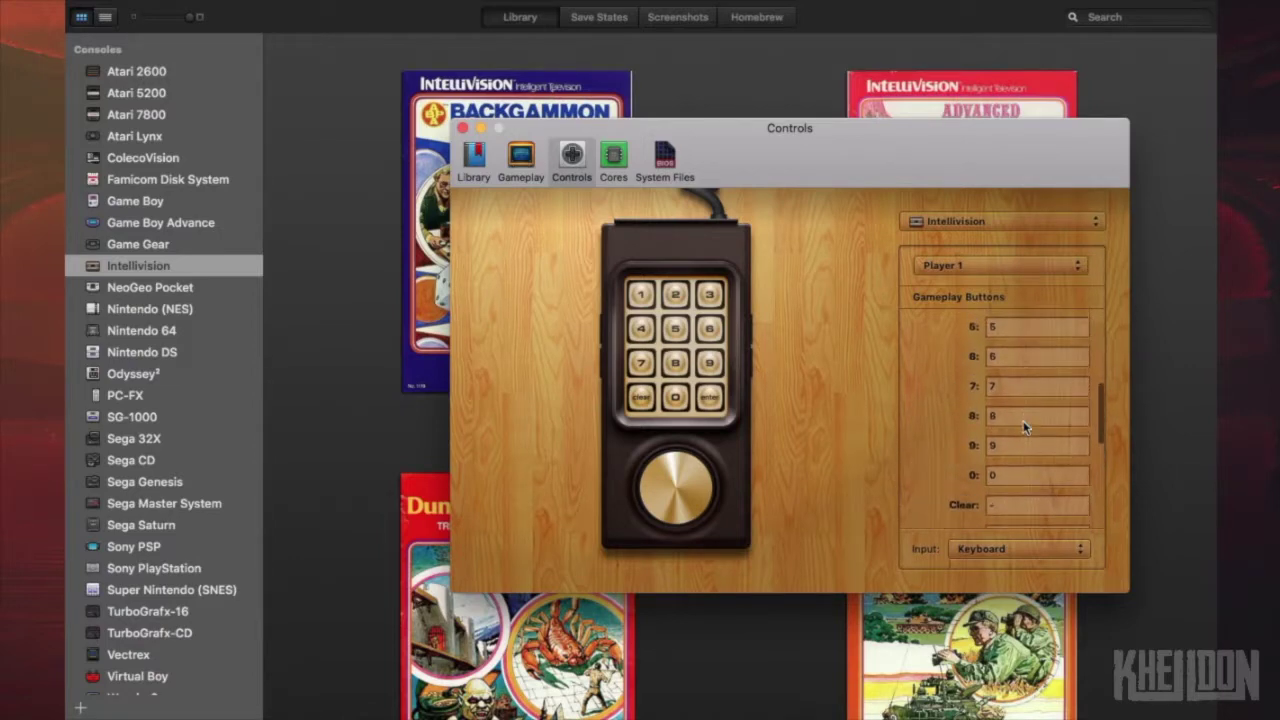
scroll(1023, 427, up, 5)
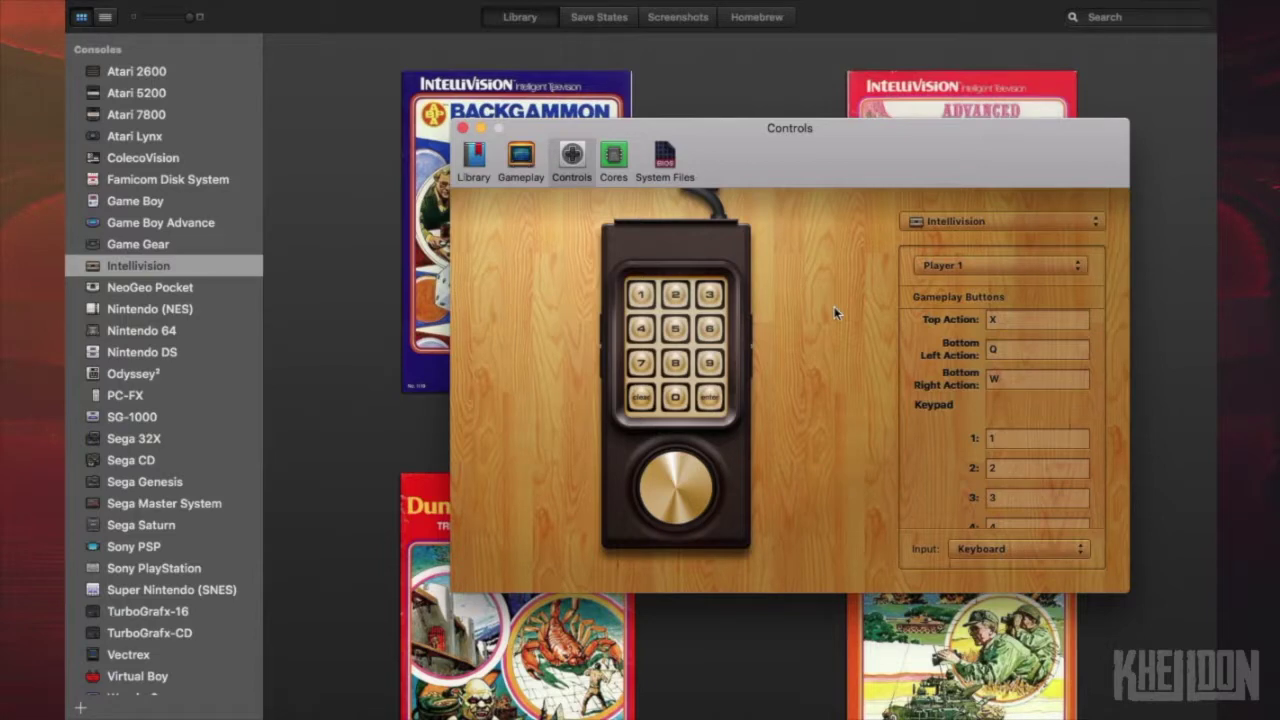
click(463, 129)
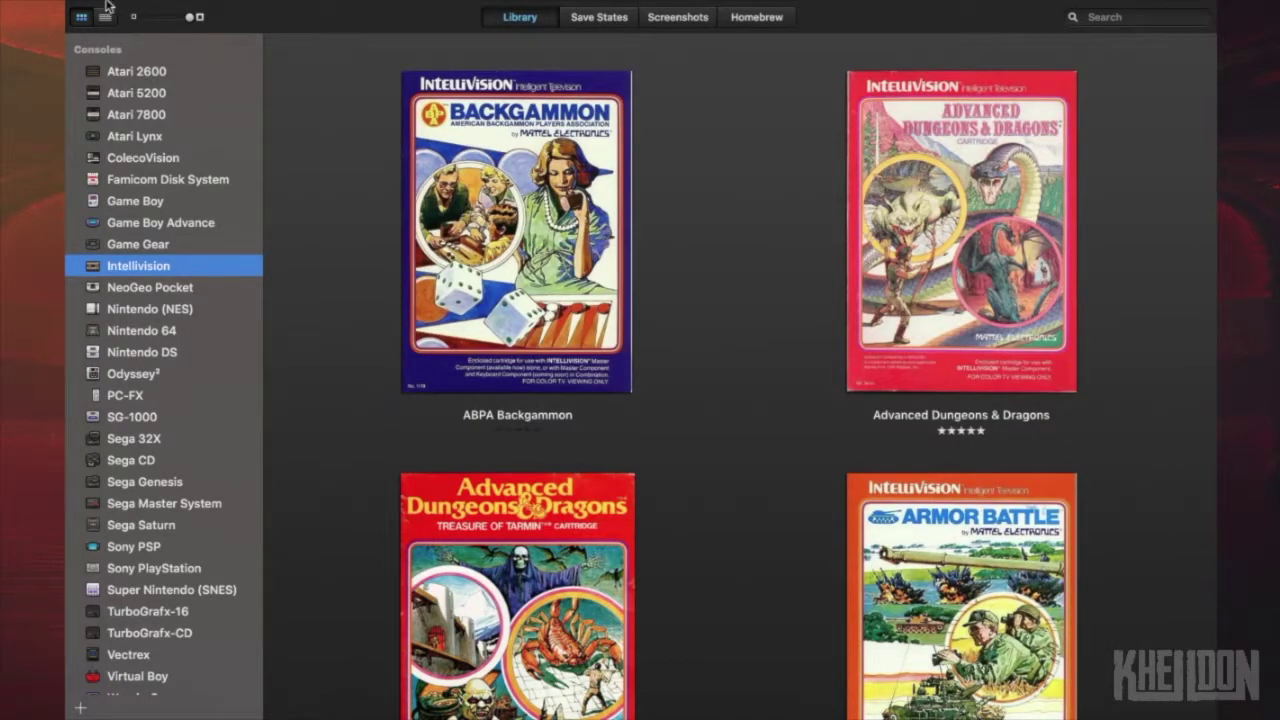
- Take the OpenEmu library out of full screen and bring a Chrome new tab to the front
mouse_move(110, 5)
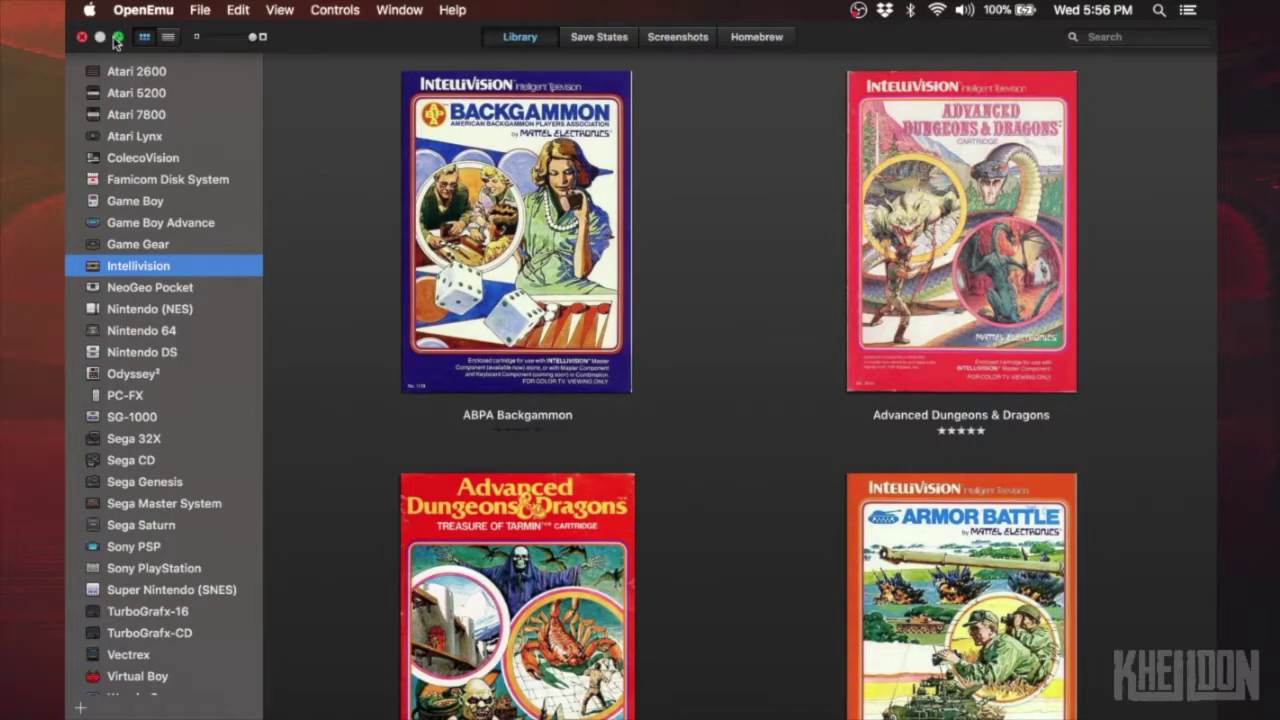
click(118, 37)
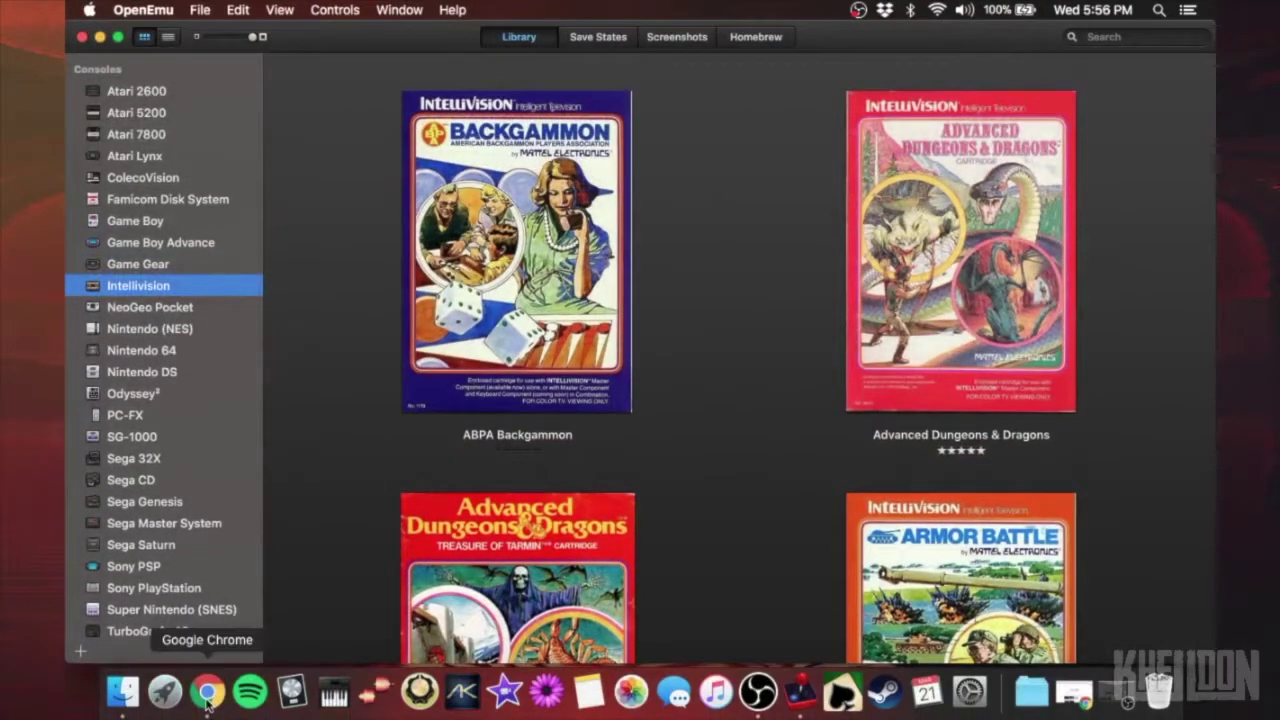
click(207, 690)
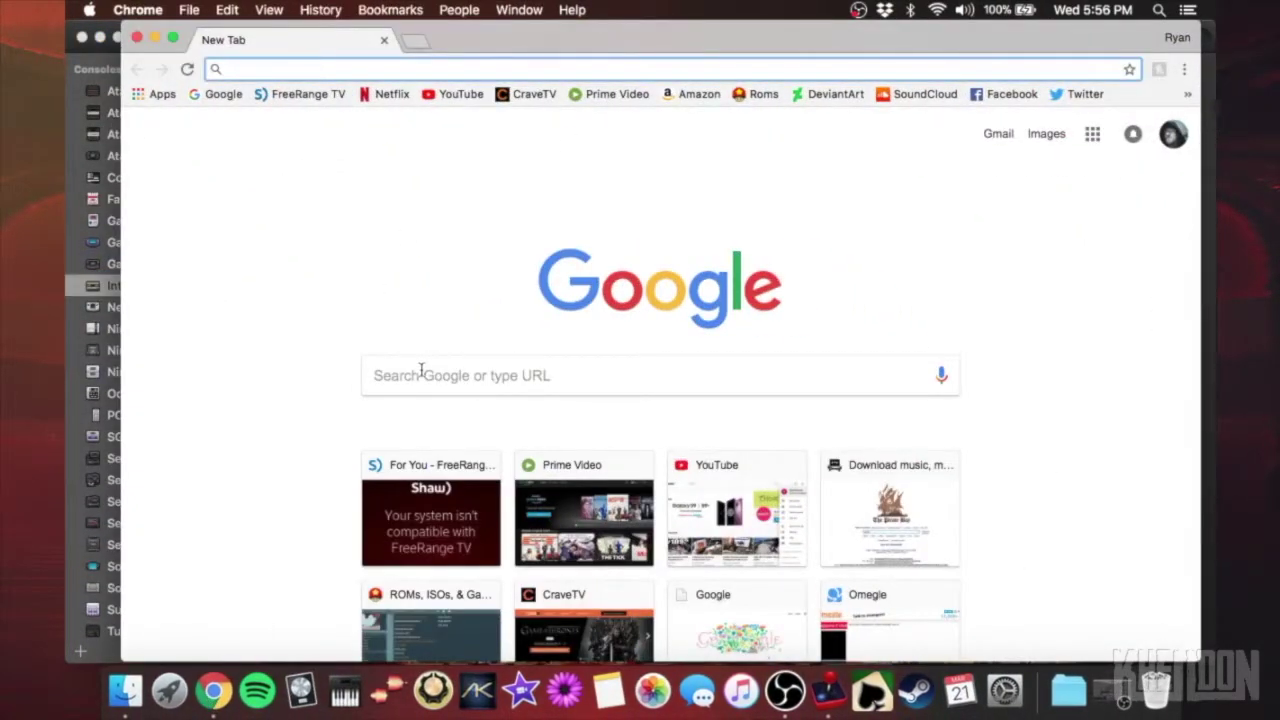
click(421, 372)
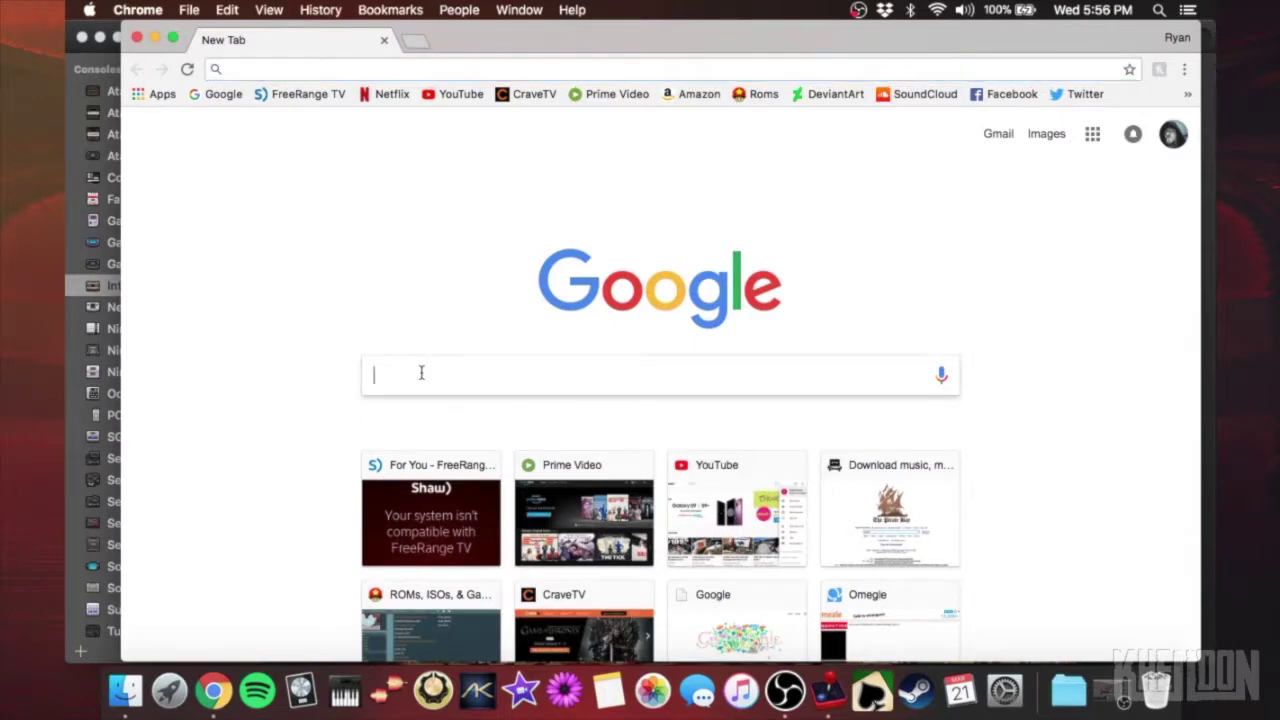
click(72, 96)
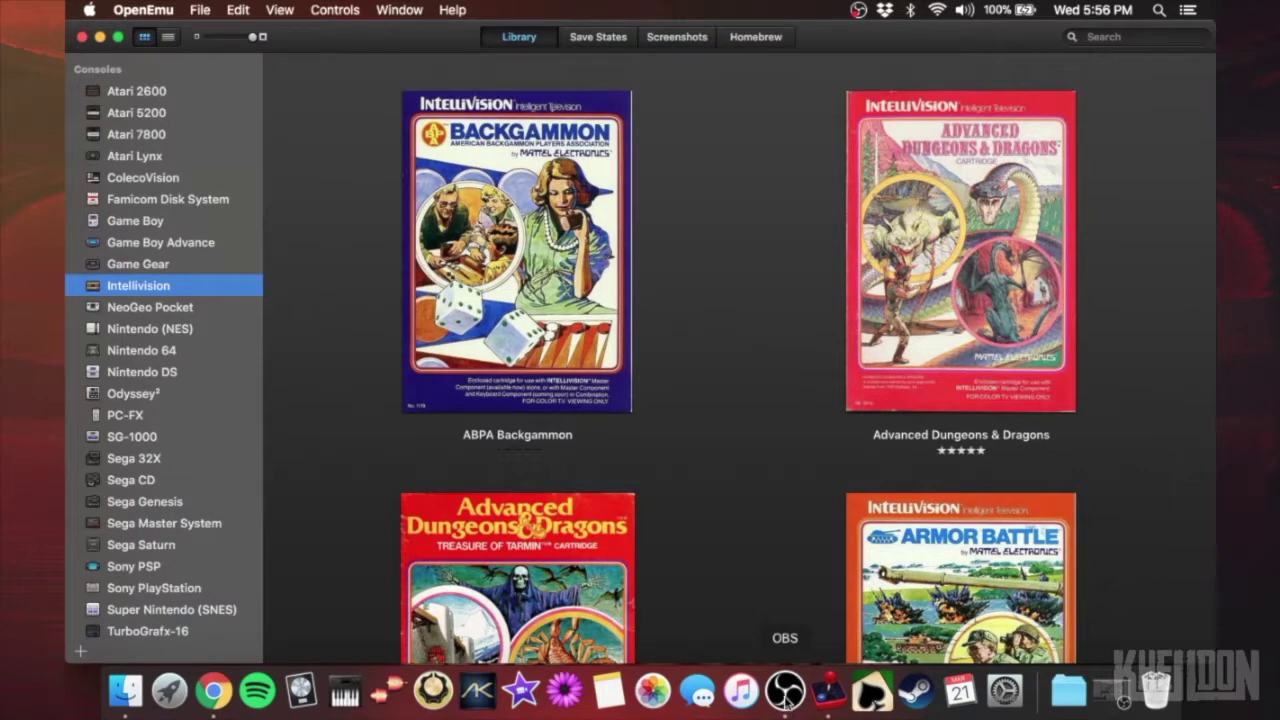
click(207, 697)
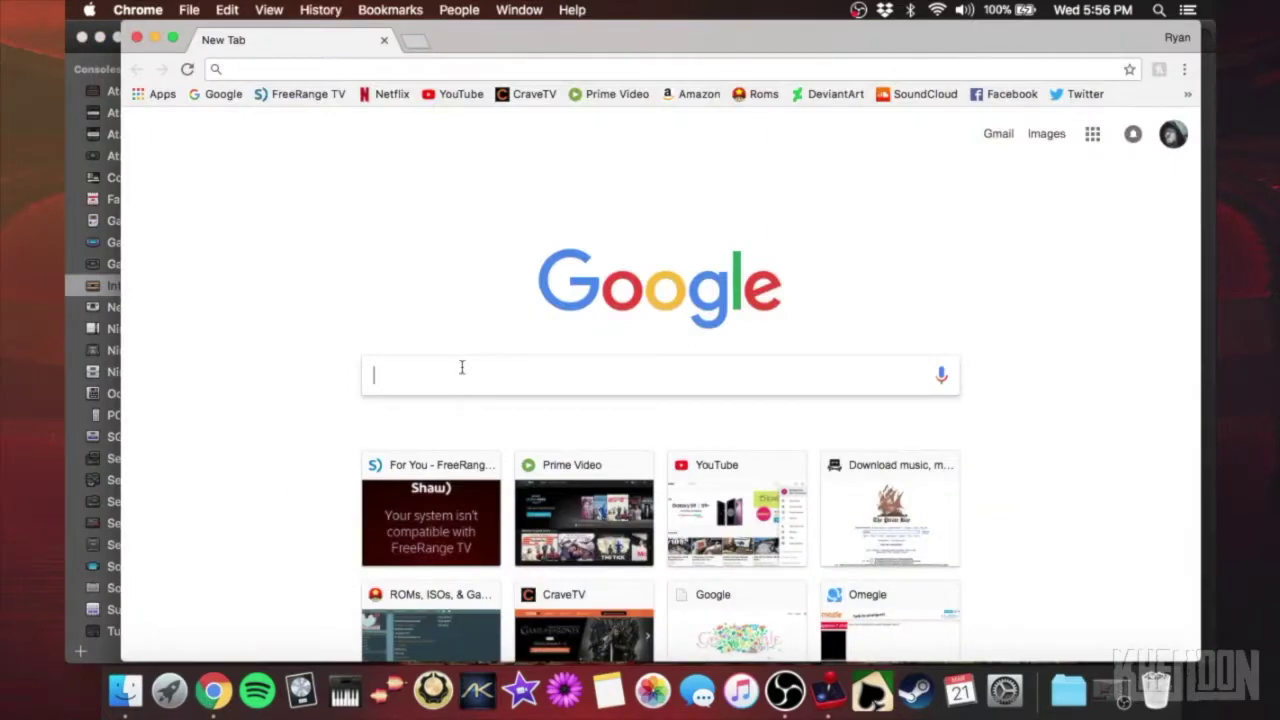
- Search Google for 'advanced dungeons and dragons intellivision game card' and enlarge the overlay card image
click(370, 377)
text(advanced)
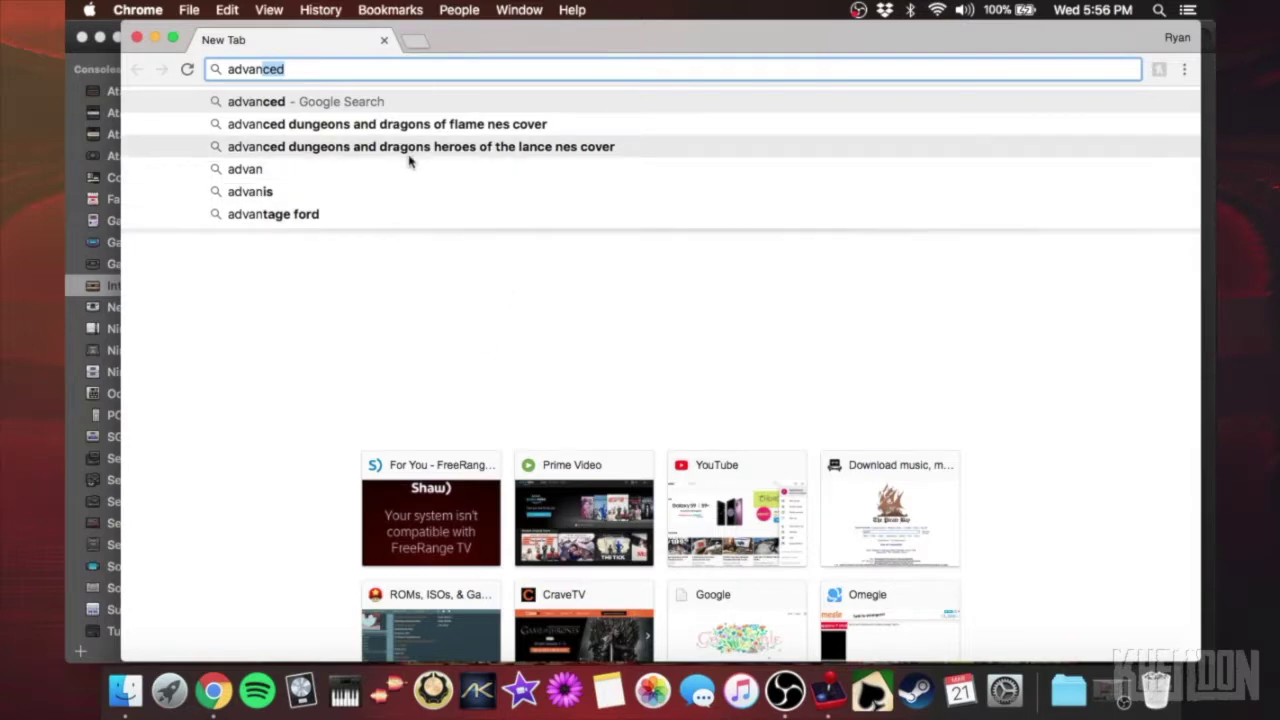
click(318, 71)
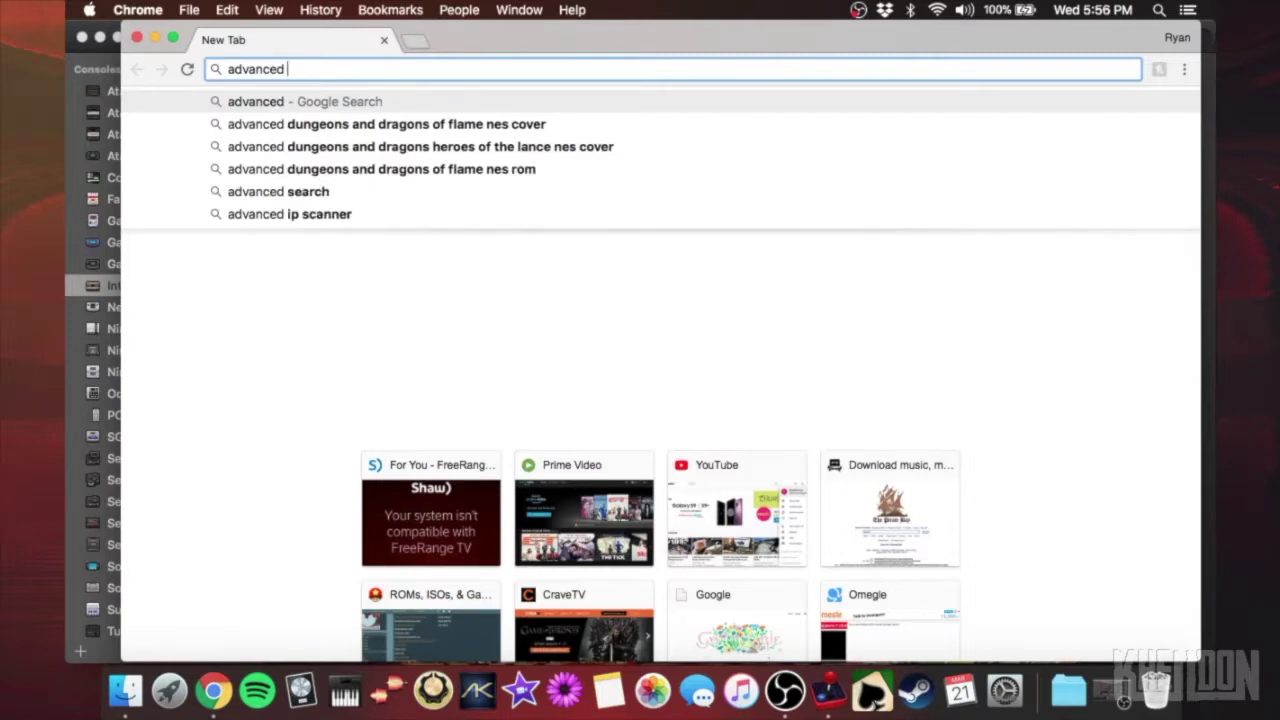
text(drag)
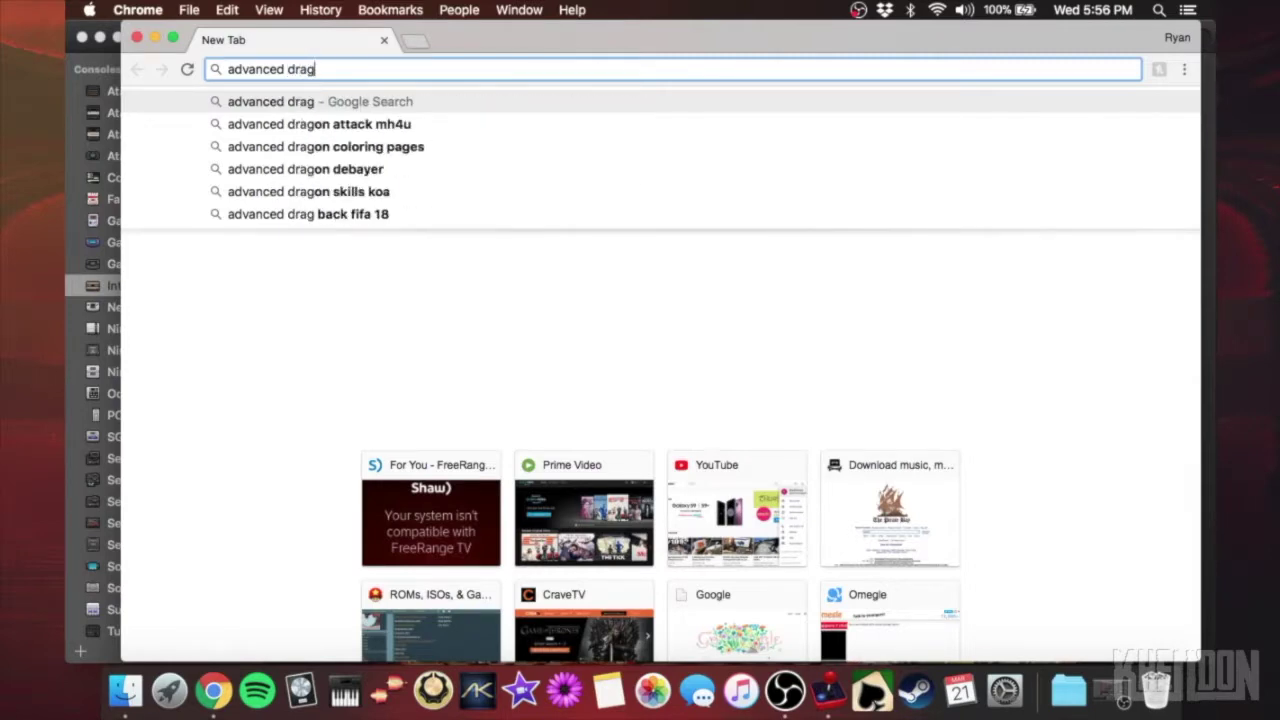
key(BackSpace)
key(BackSpace)
key(BackSpace)
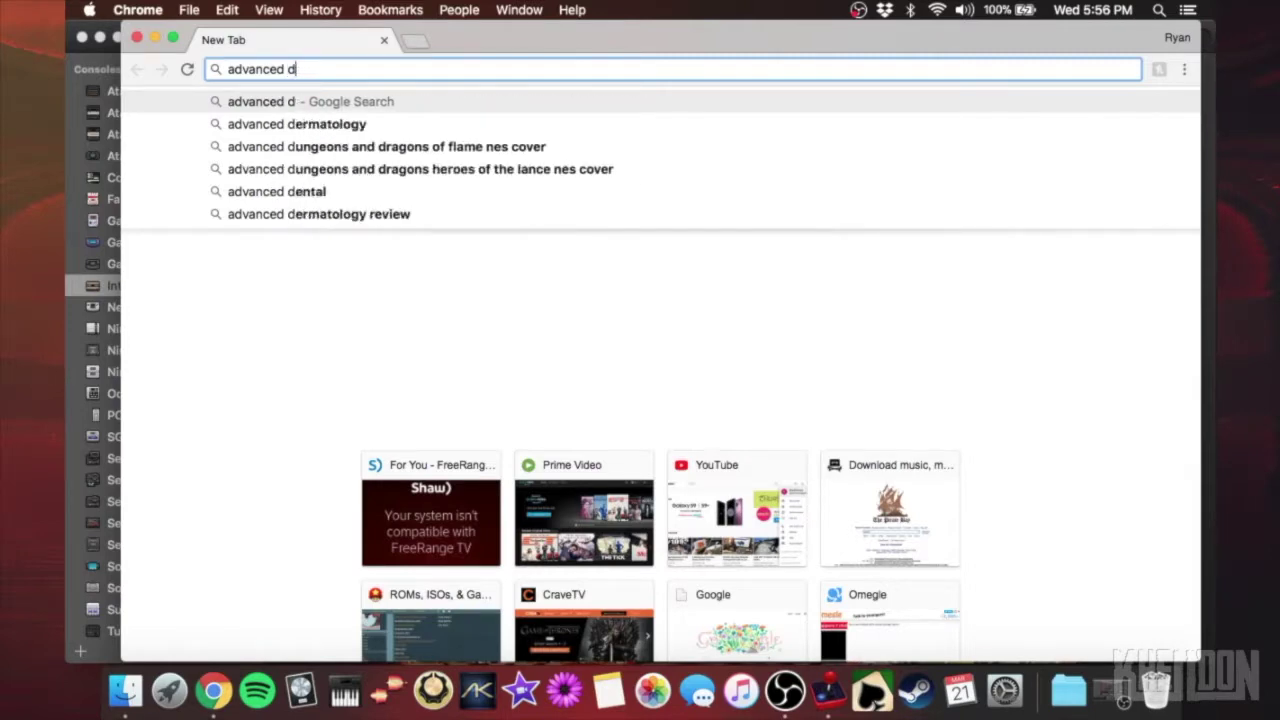
text(ungeons and )
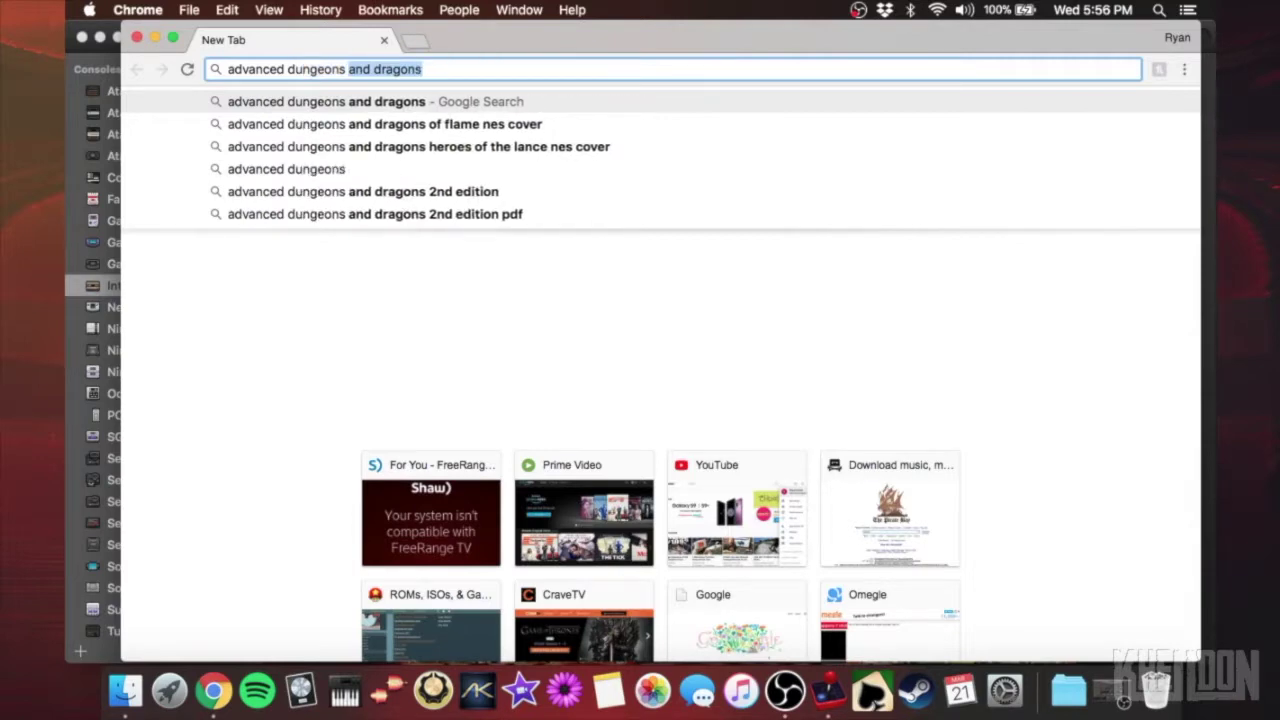
text(dragins)
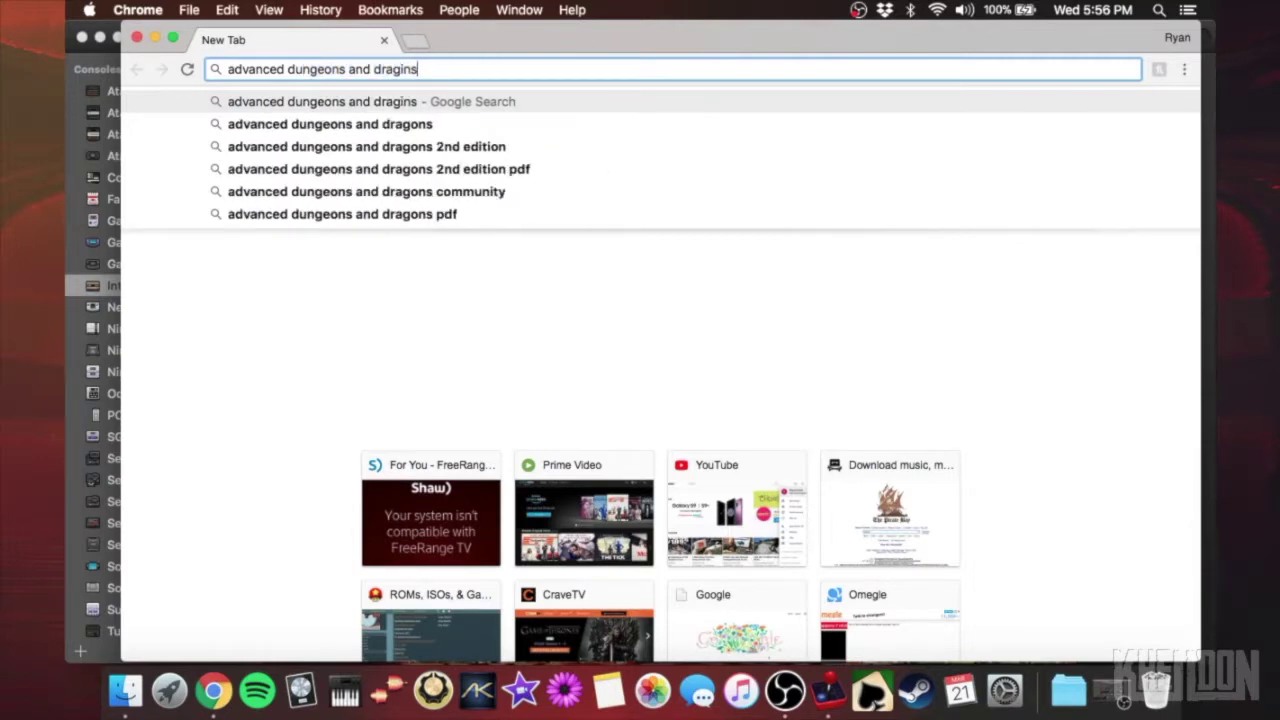
key(BackSpace)
key(BackSpace)
key(BackSpace)
text(ons)
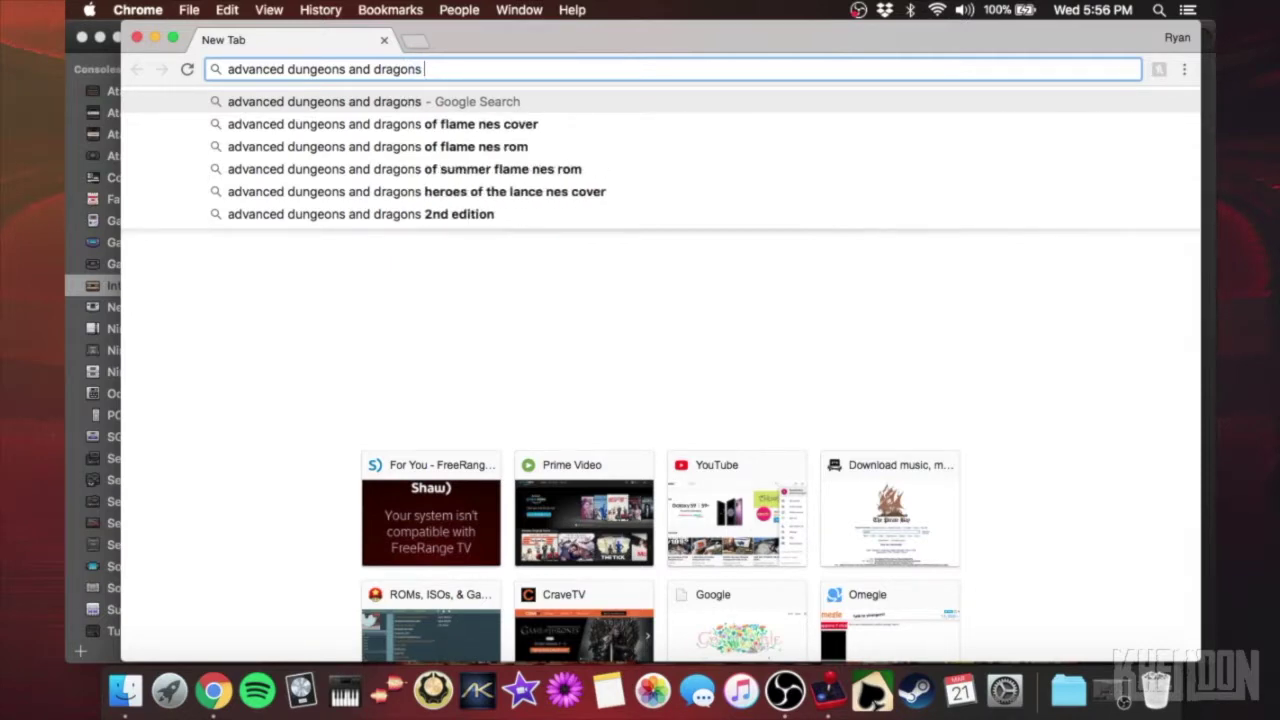
text(intelli)
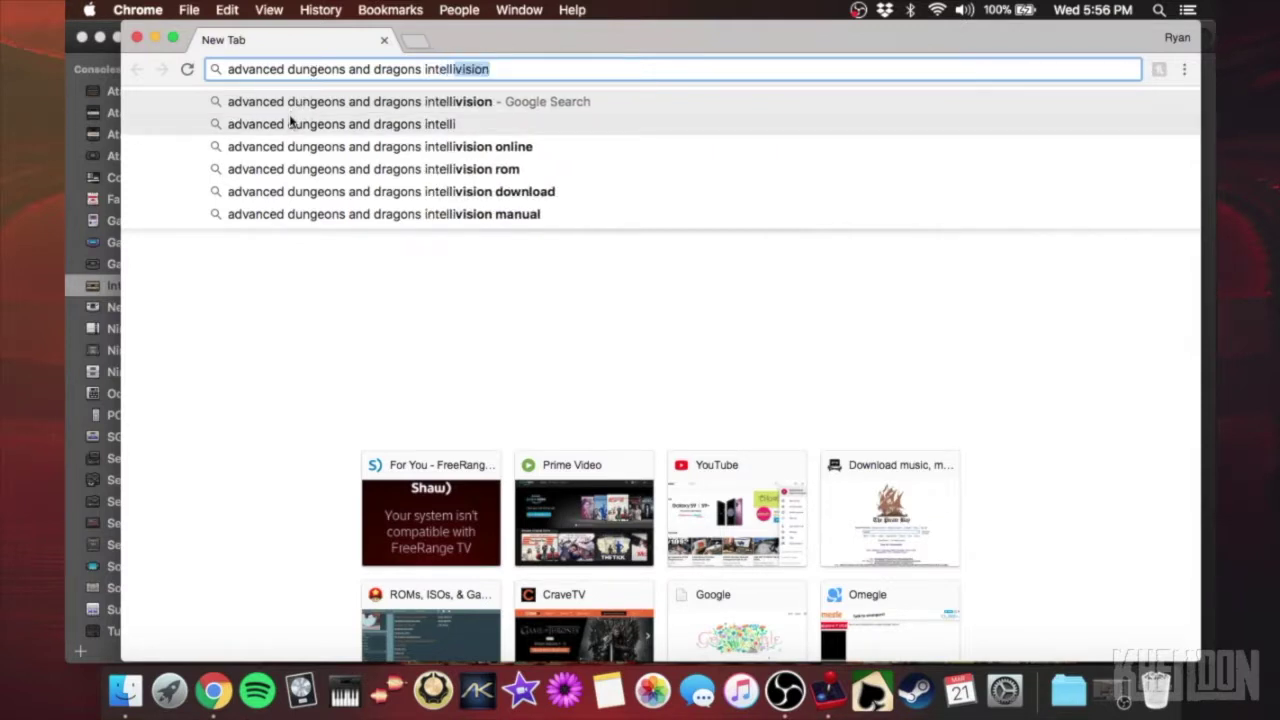
text(v)
text(isi)
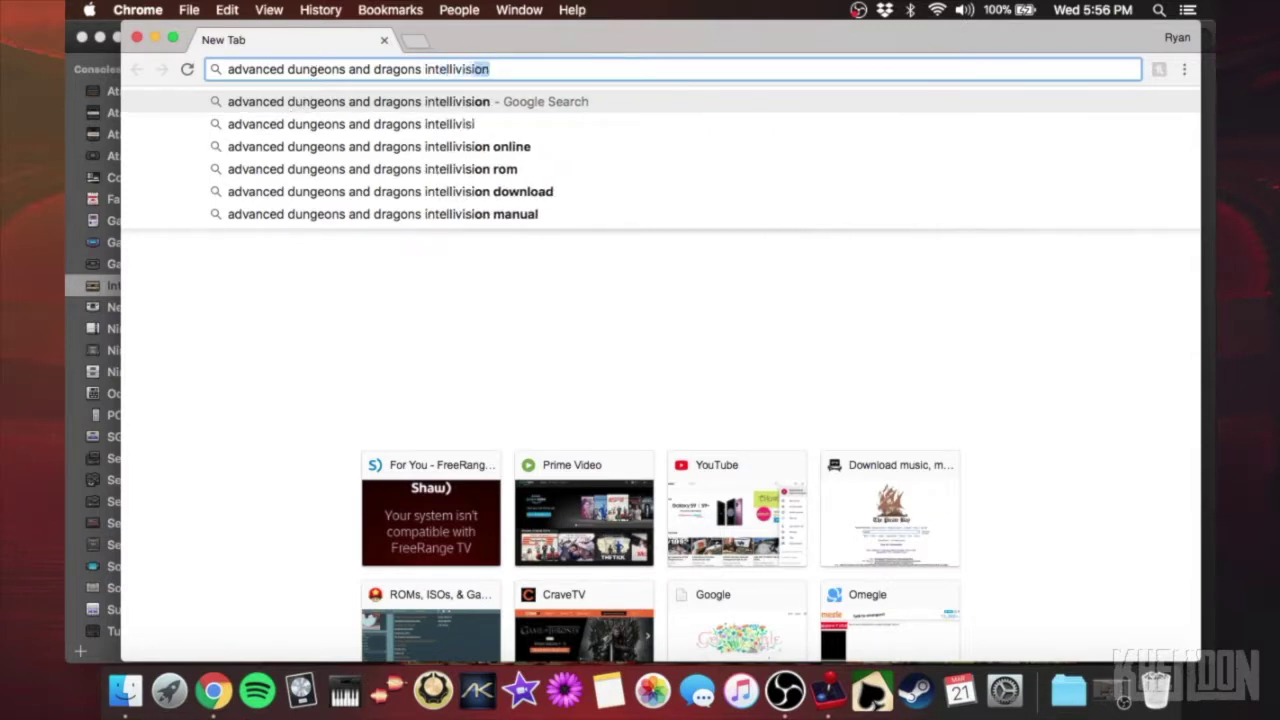
text(on g)
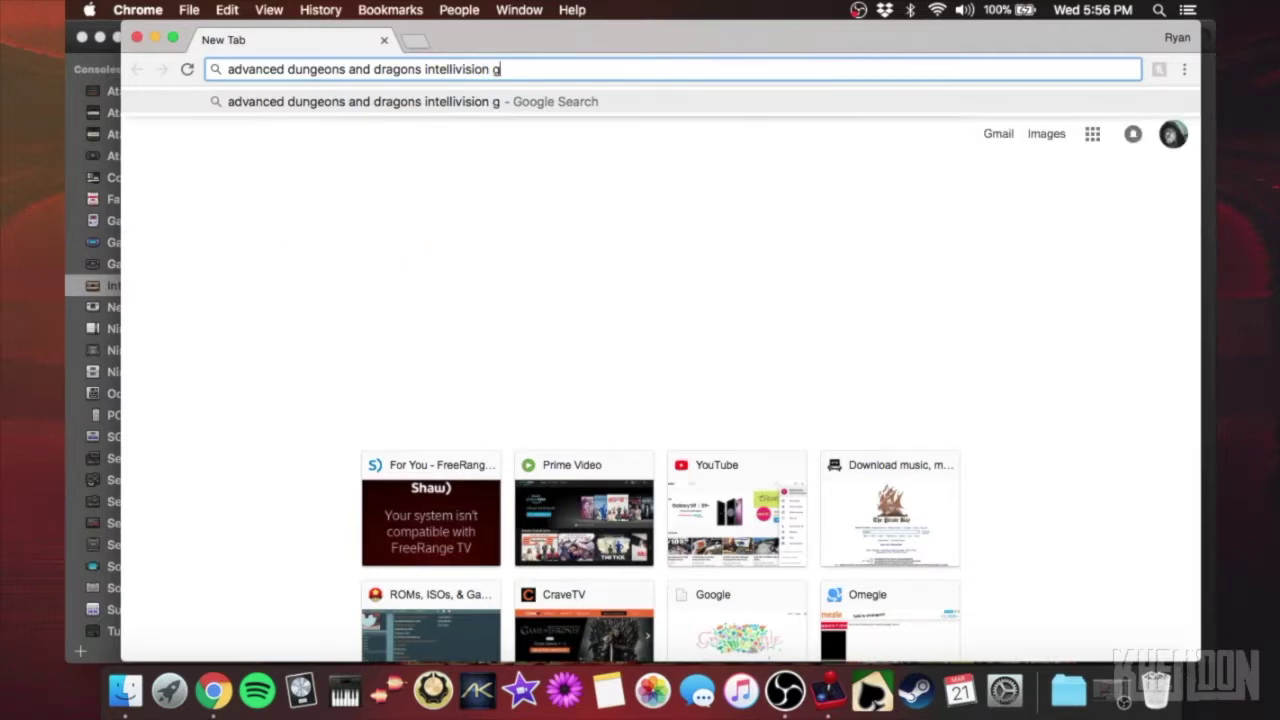
text(ame card)
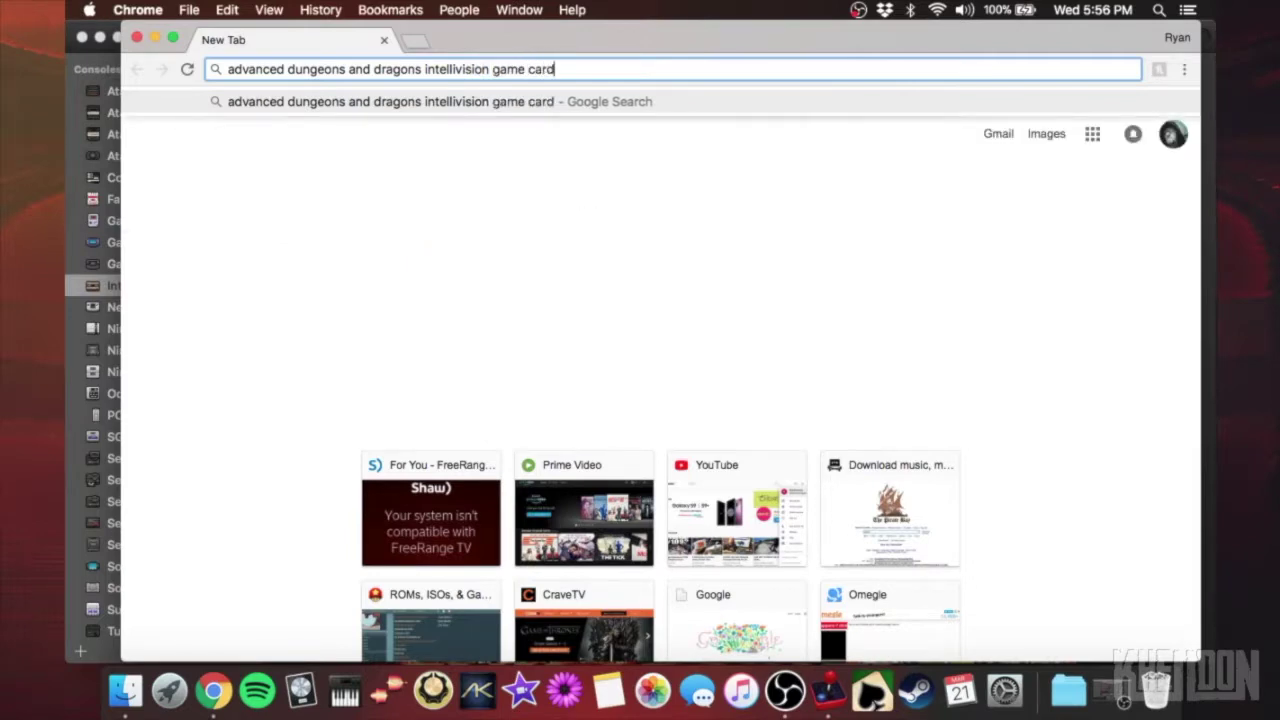
key(Return)
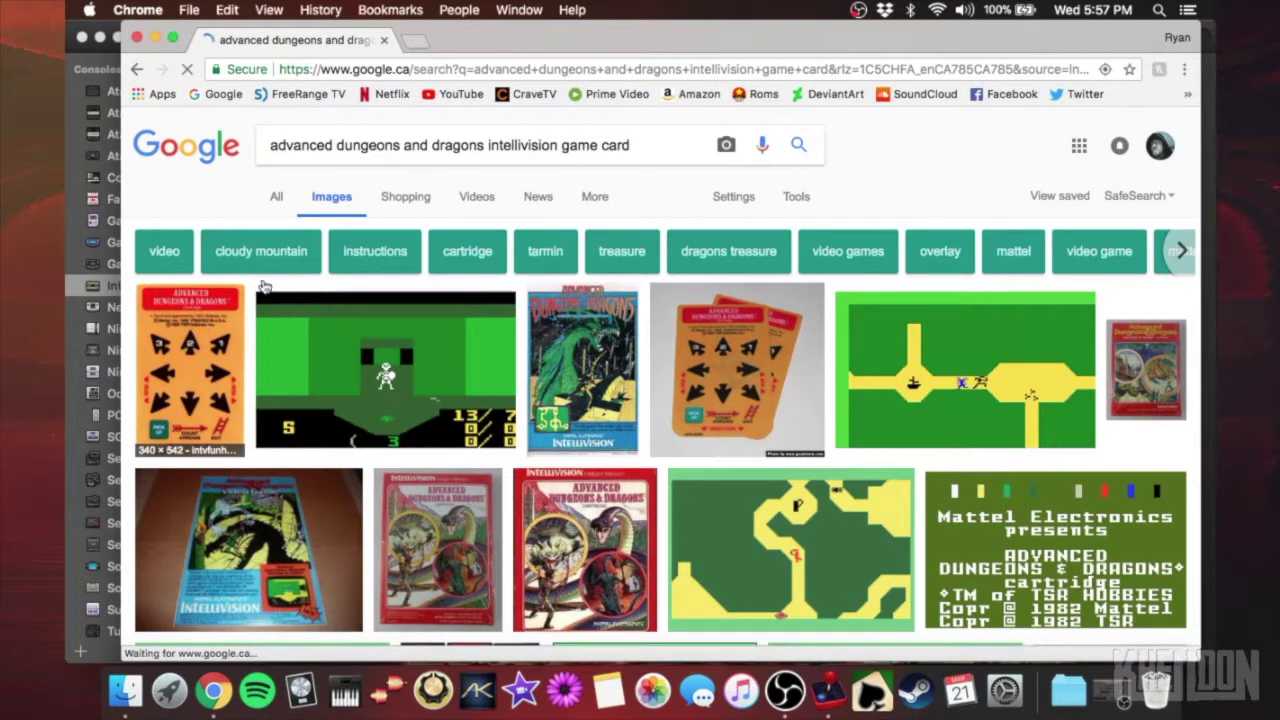
click(185, 344)
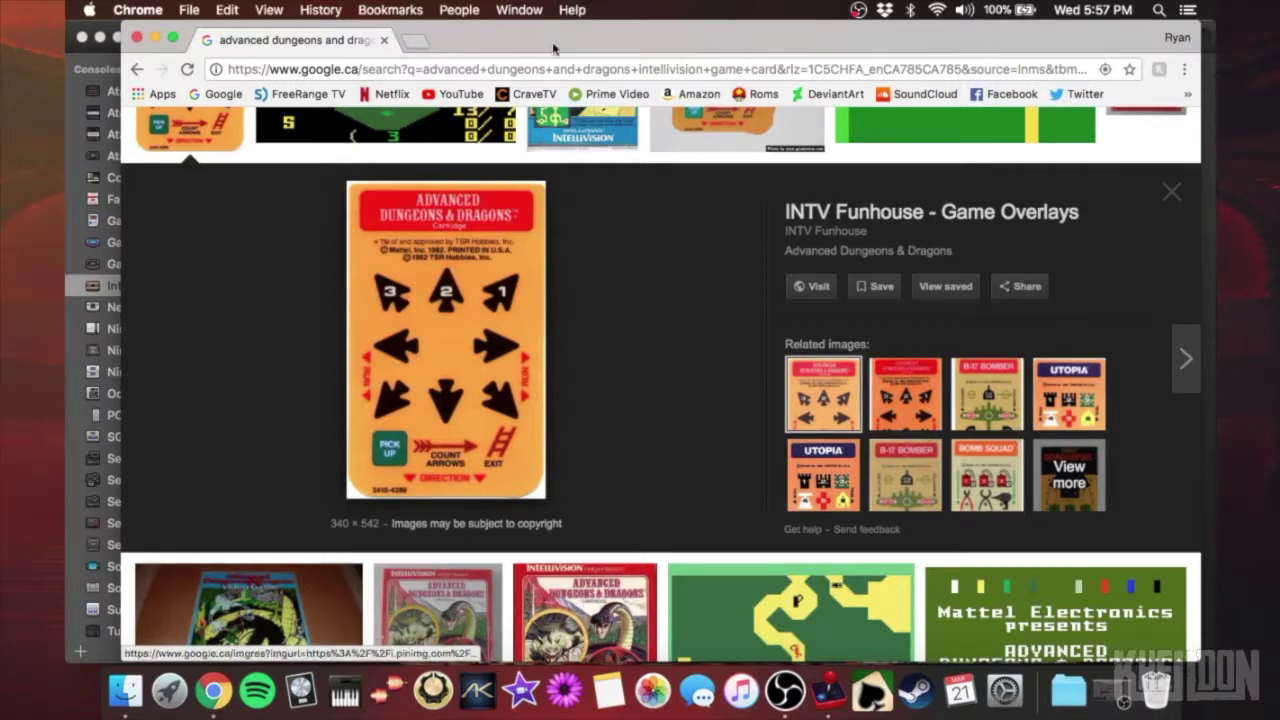
- Bring up the context menu for the enlarged Advanced Dungeons & Dragons overlay card
right_click(479, 283)
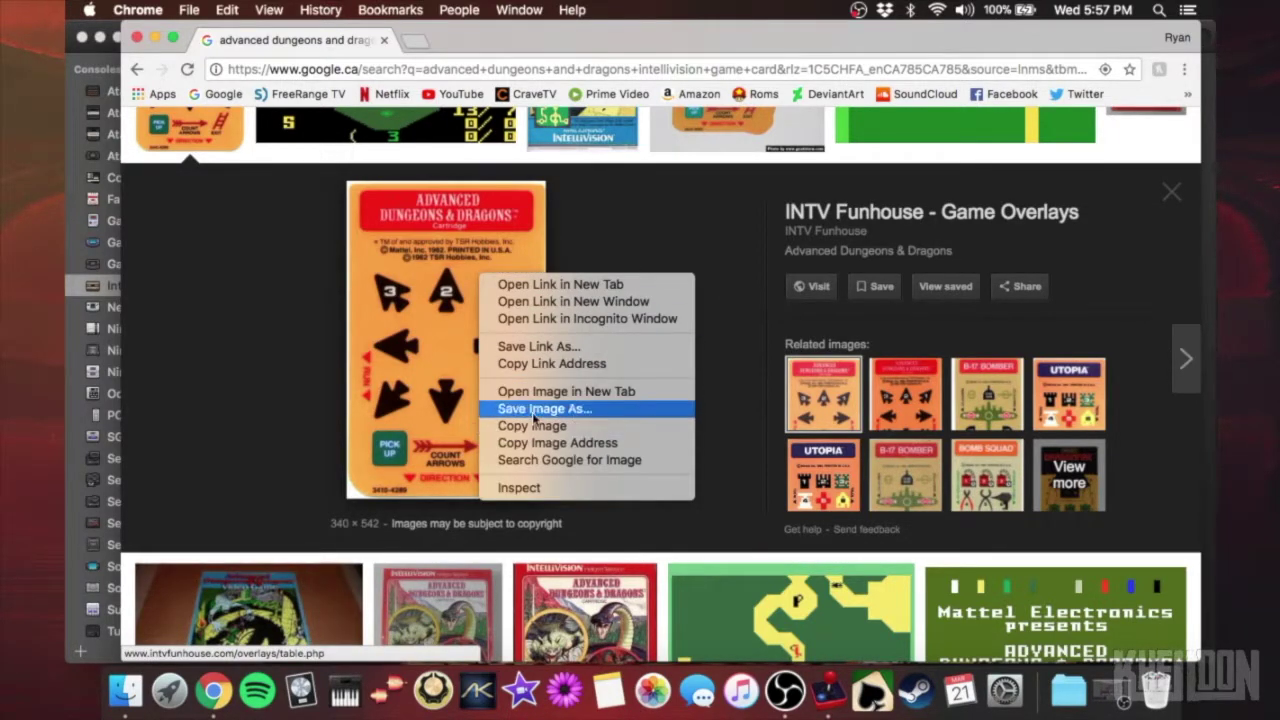
click(674, 200)
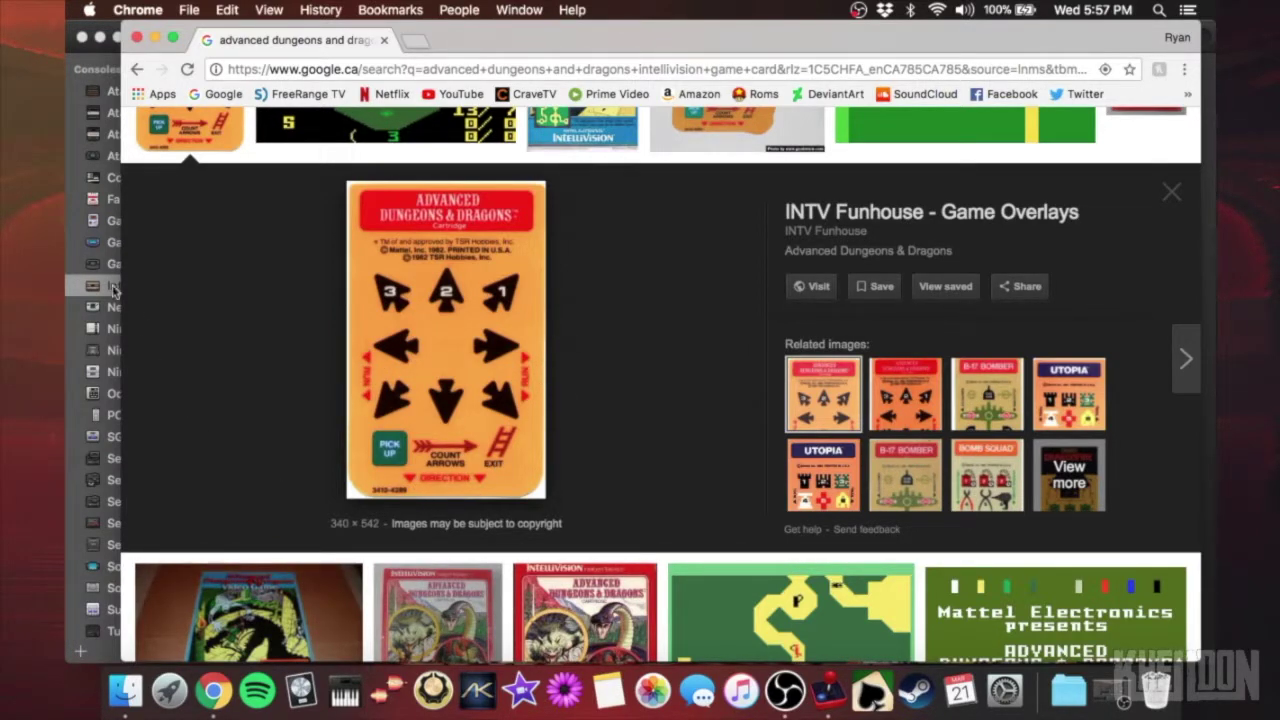
- Bring OpenEmu forward and open its Preferences to check the Intellivision controls
click(70, 86)
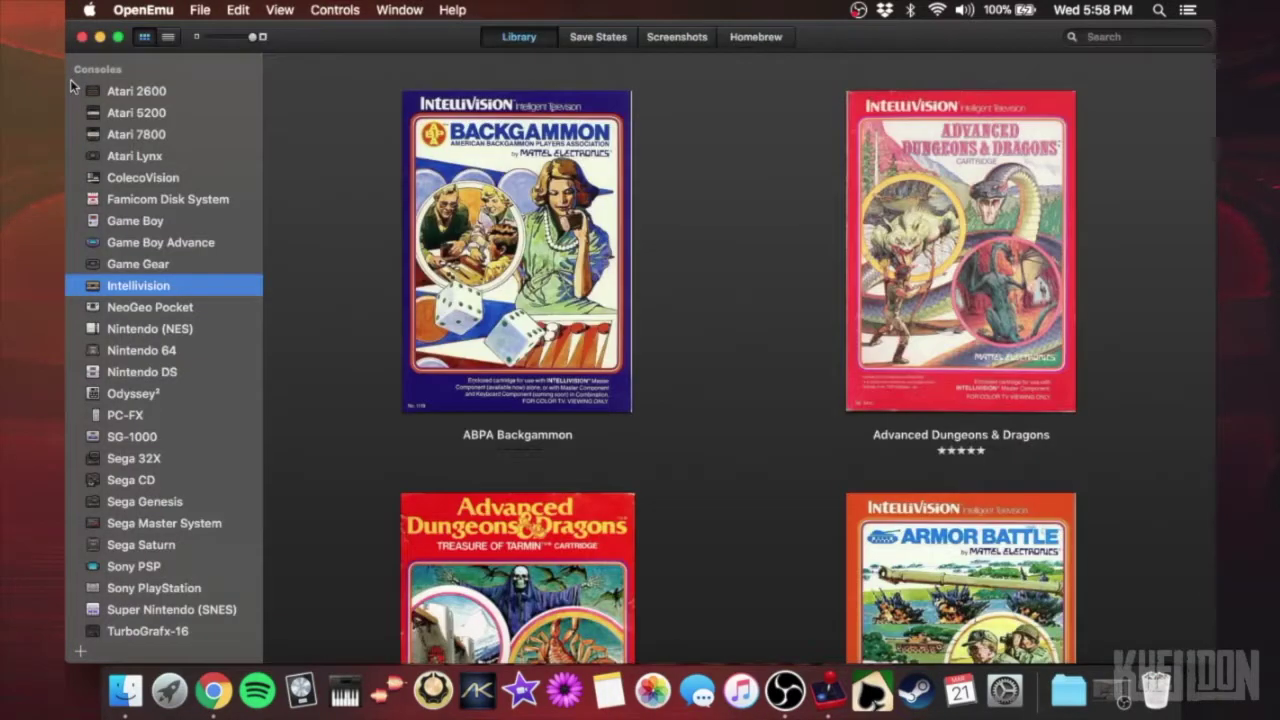
click(143, 10)
click(152, 93)
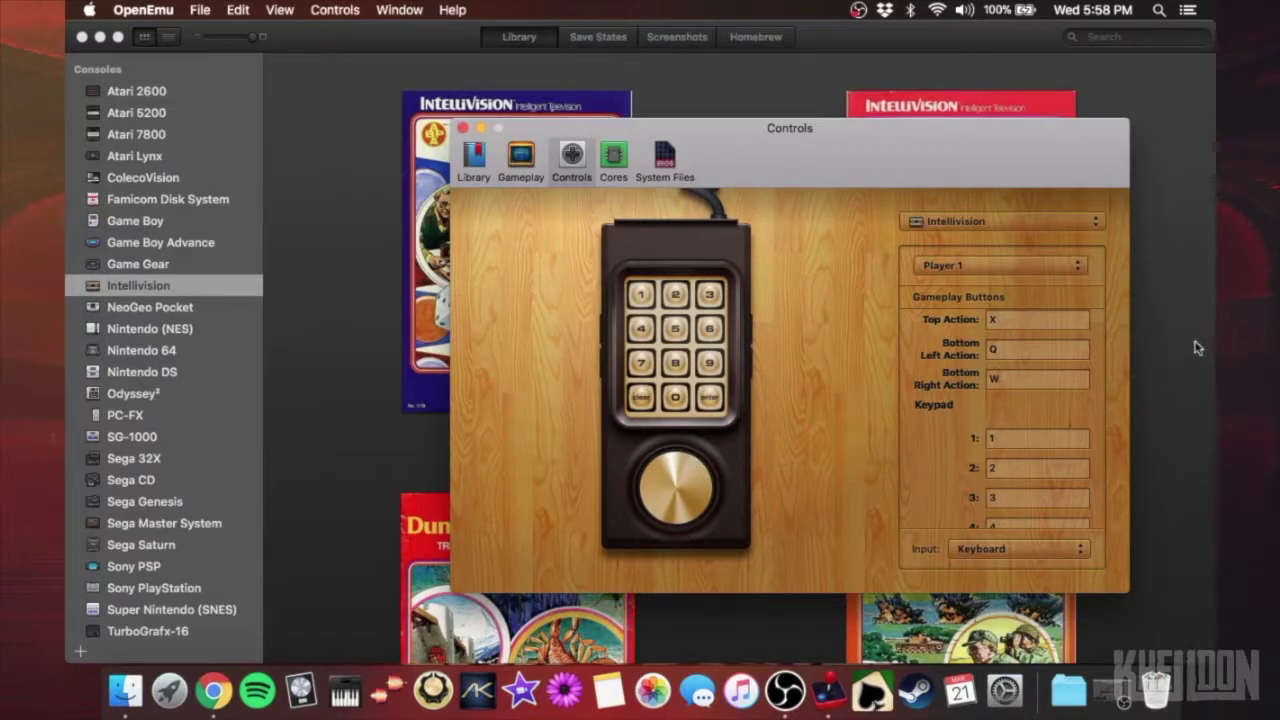
- Scroll through the Player 1 button mappings, then return to Chrome's overlay card preview
scroll(961, 343, up, 3)
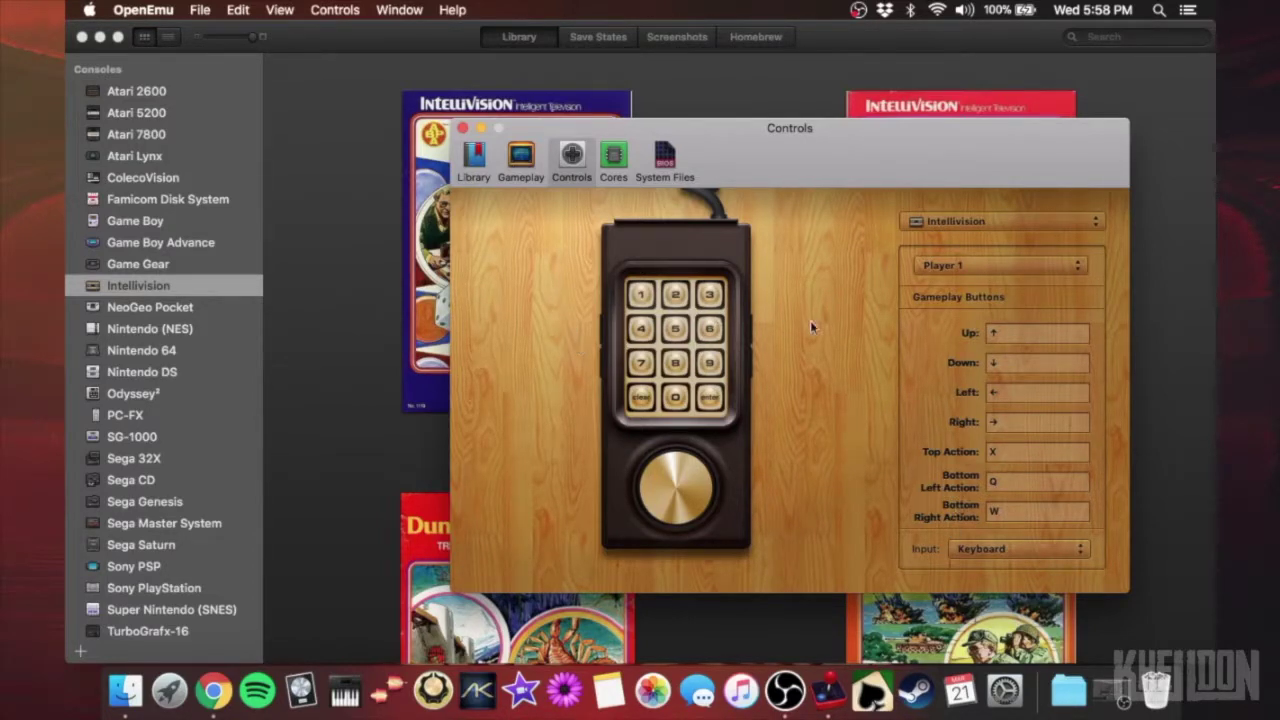
scroll(1080, 394, down, 3)
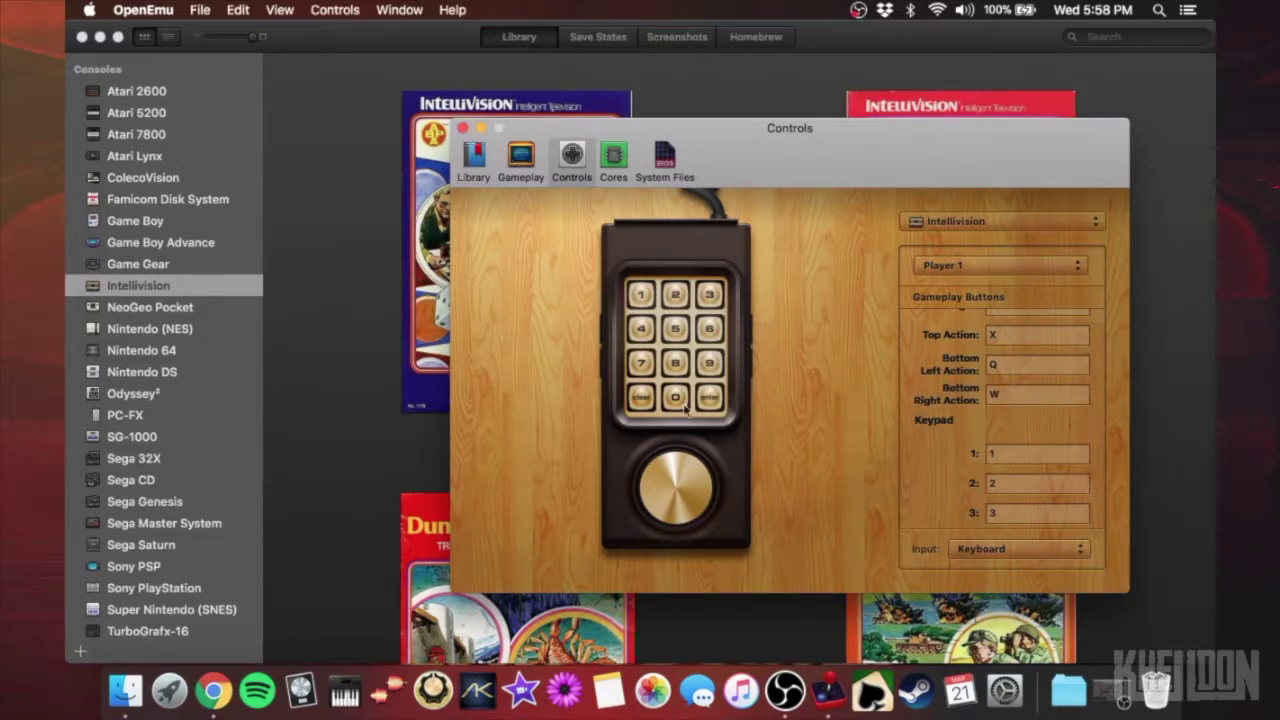
click(213, 690)
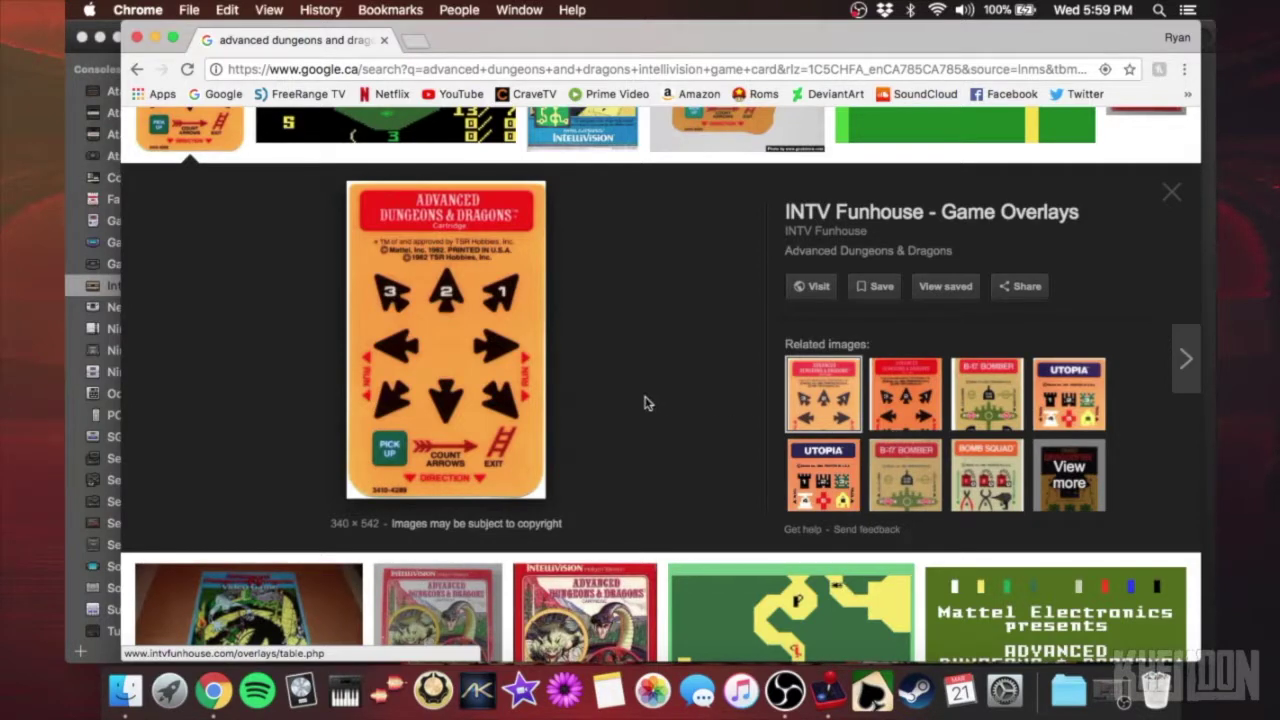
- Scroll up the Google Images results and switch back to the OpenEmu library with Cmd+Tab
scroll(646, 403, up, 3)
scroll(646, 403, up, 1)
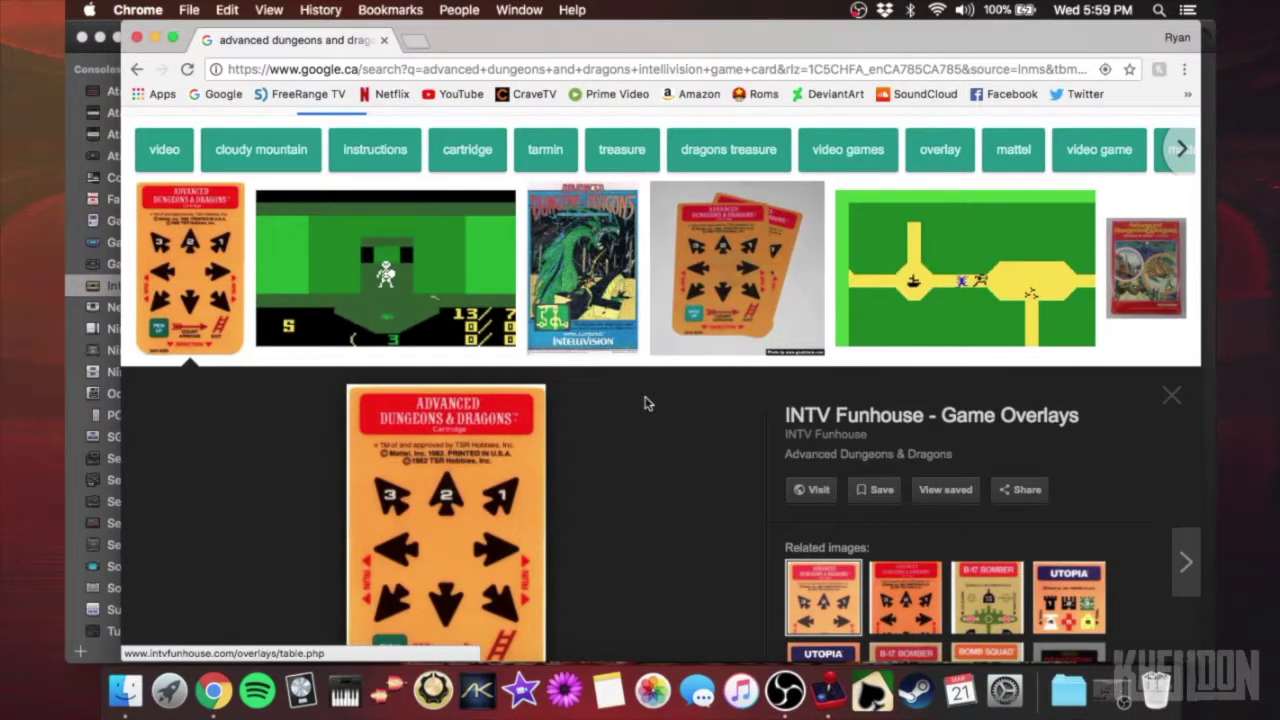
key(super+Tab)
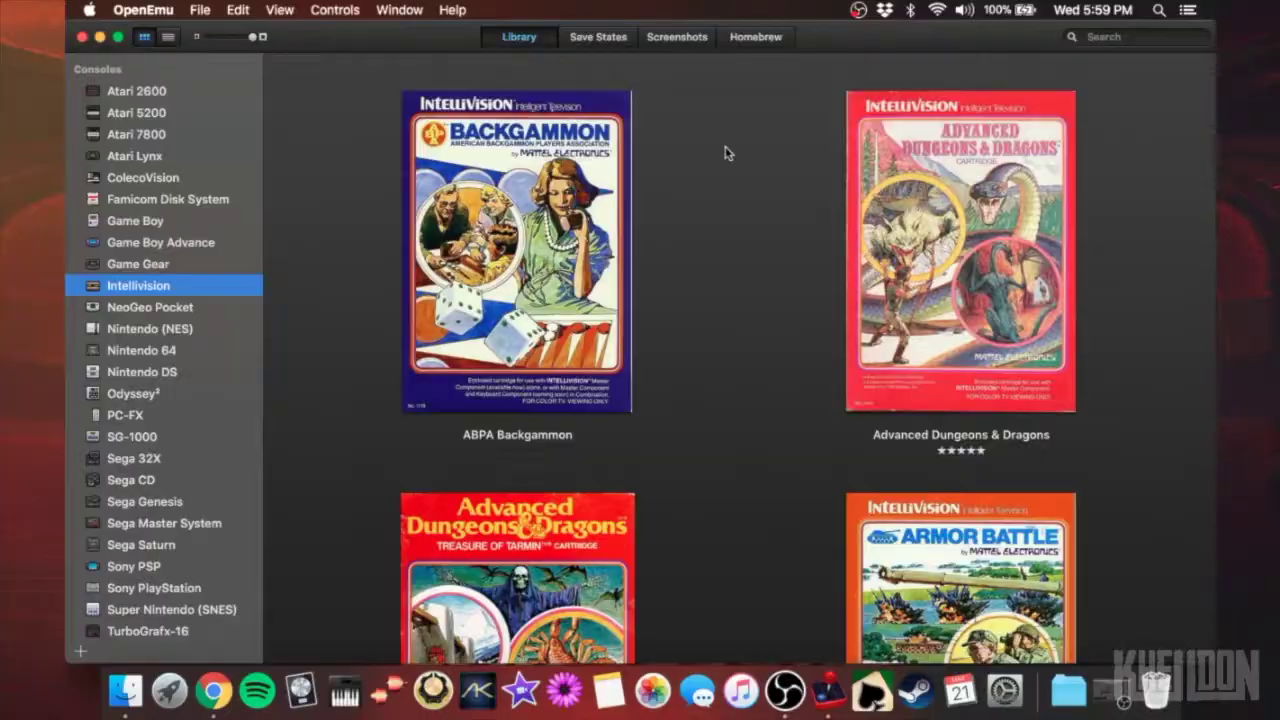